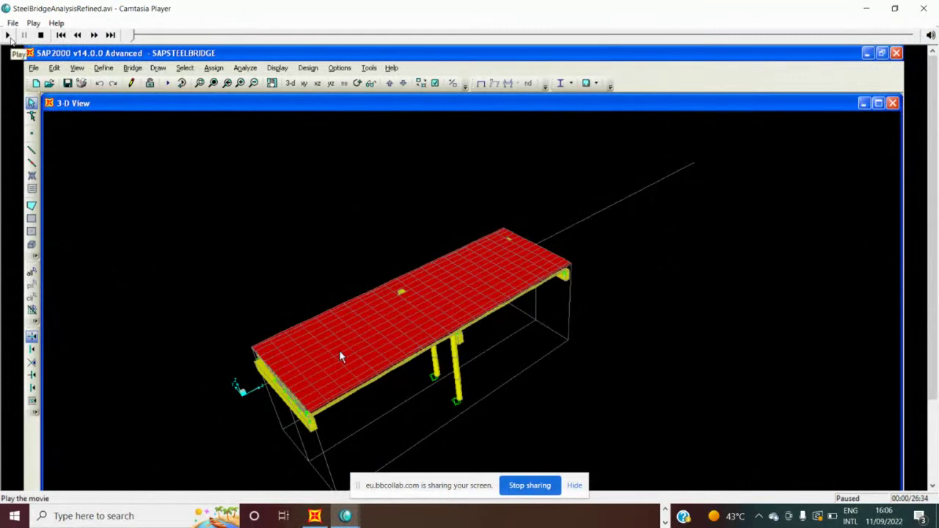
click(9, 36)
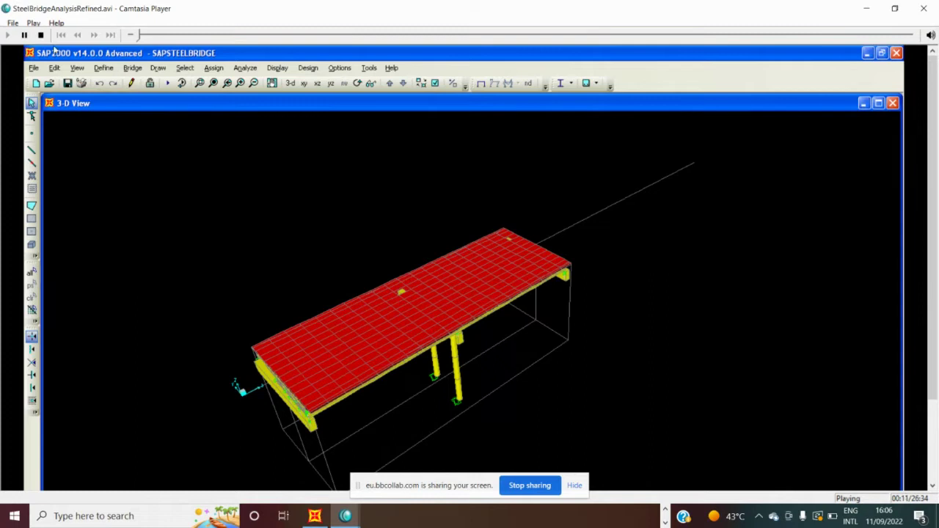
click(24, 35)
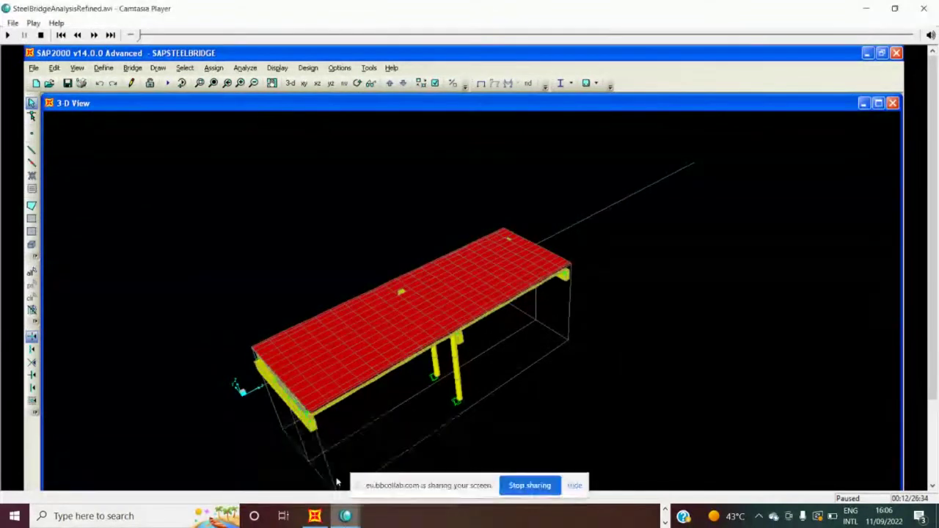
click(283, 487)
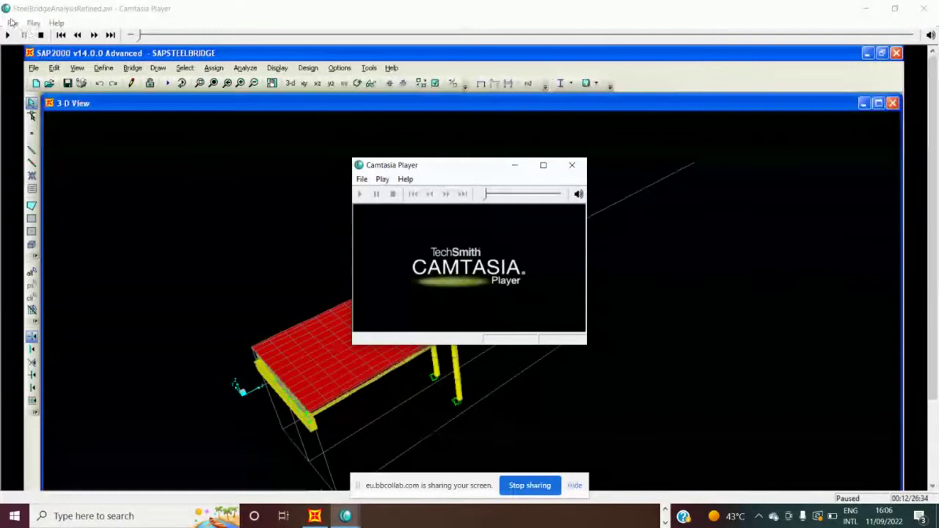
Open the SteelBridgeModelRefined AVI from the camplay folder and play it from the beginning.
click(12, 22)
click(29, 35)
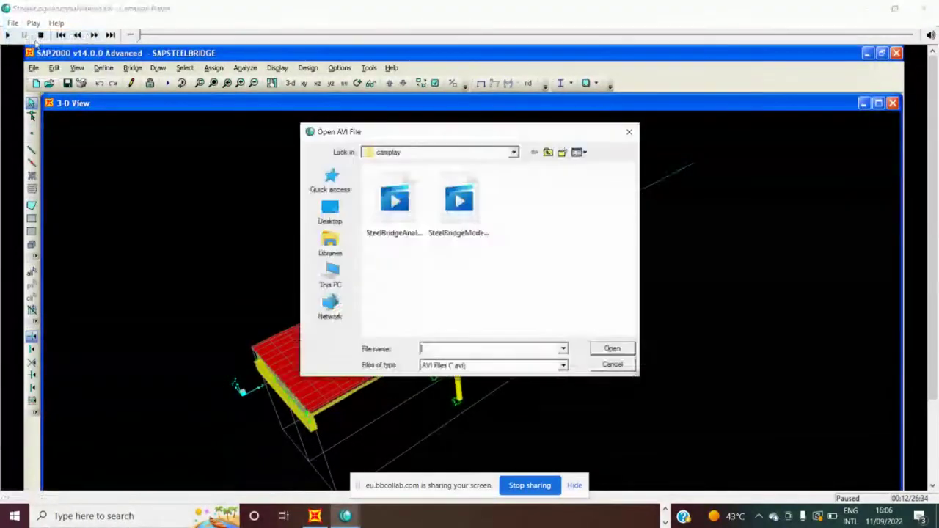
click(462, 227)
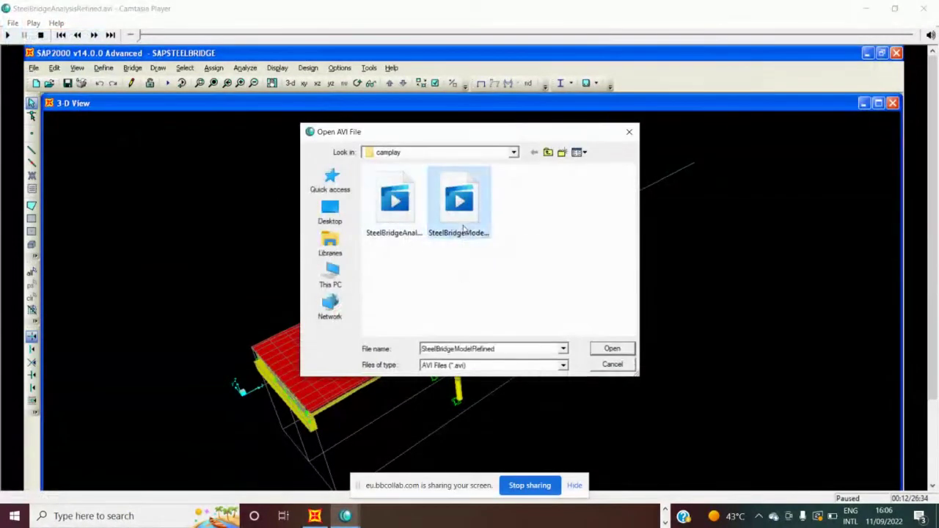
double_click(462, 220)
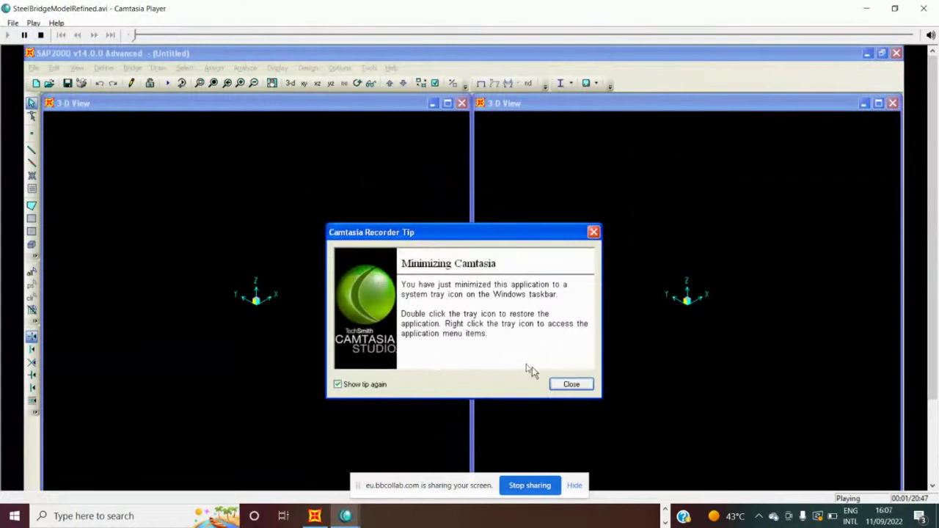
click(131, 35)
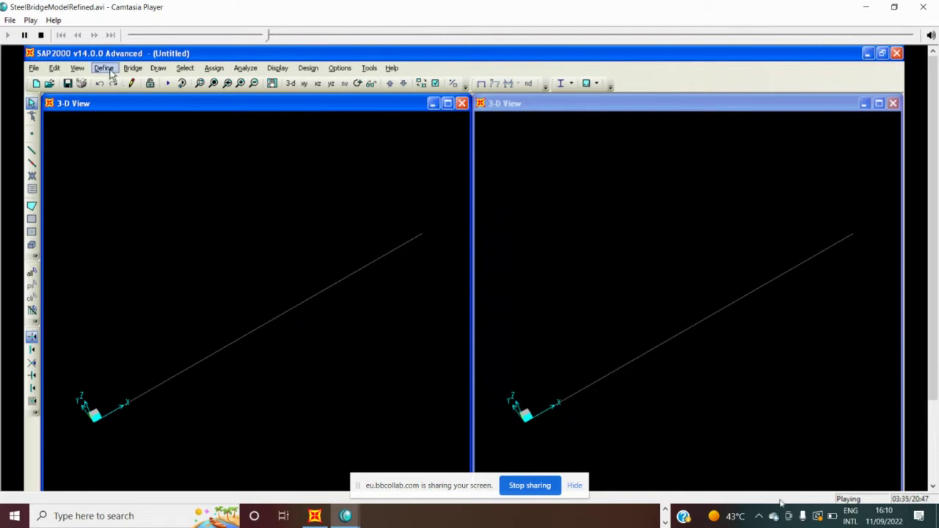
Check the microphone privacy settings and unmute the BenQ PJ display audio output.
click(804, 518)
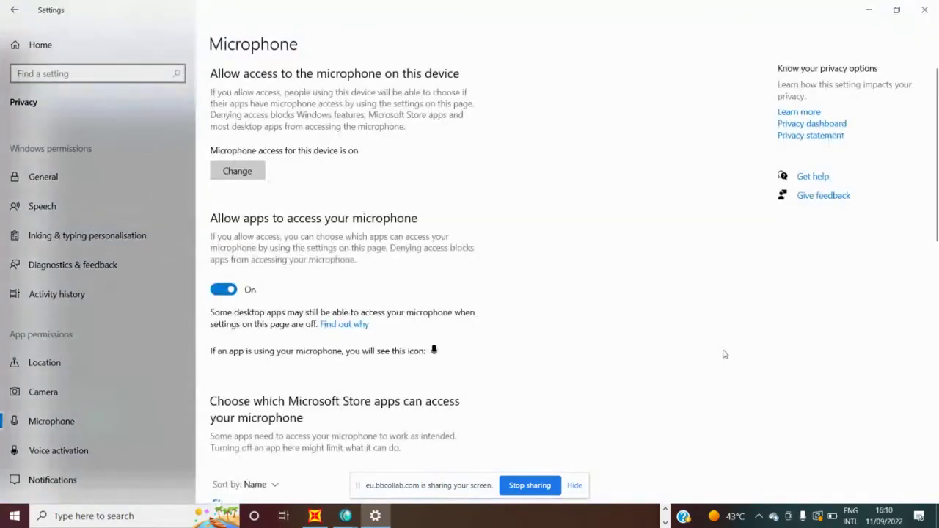
click(871, 14)
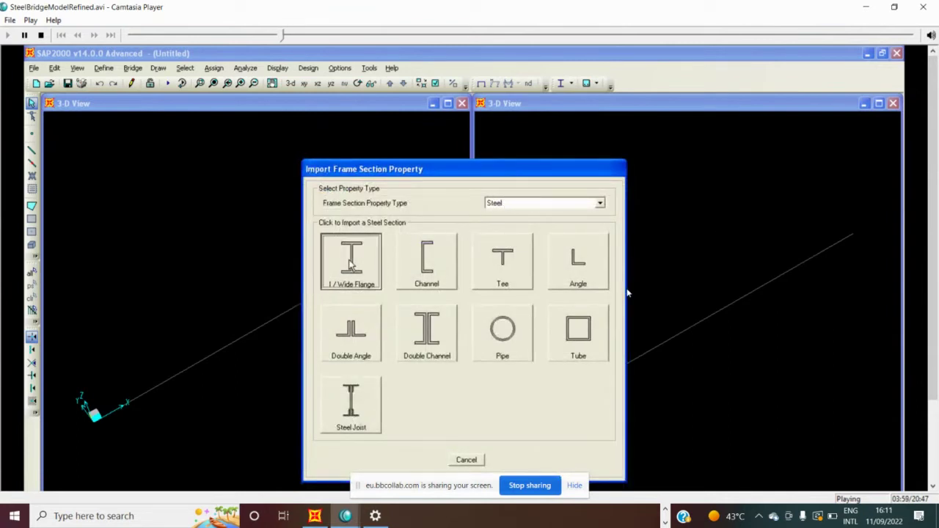
click(759, 516)
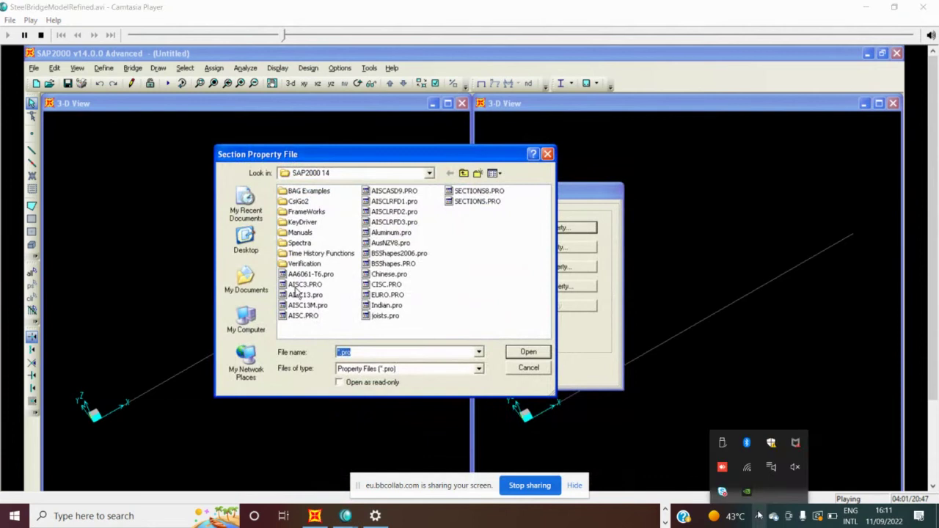
click(795, 466)
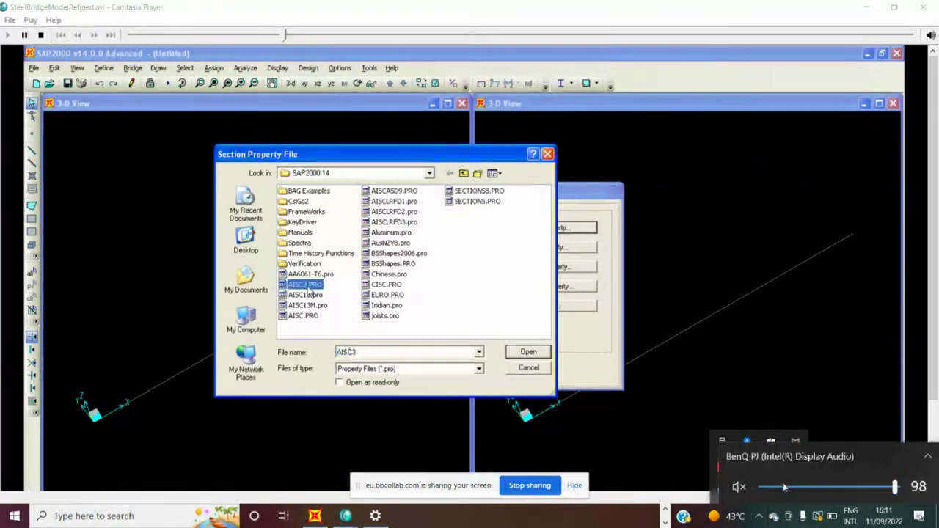
click(738, 487)
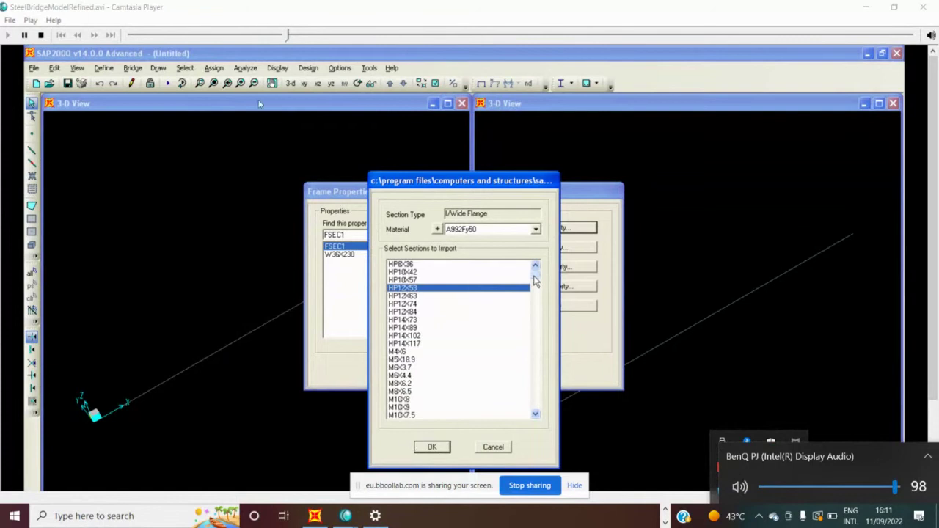
Rewind the steel bridge modelling video to its beginning while it keeps playing.
click(242, 34)
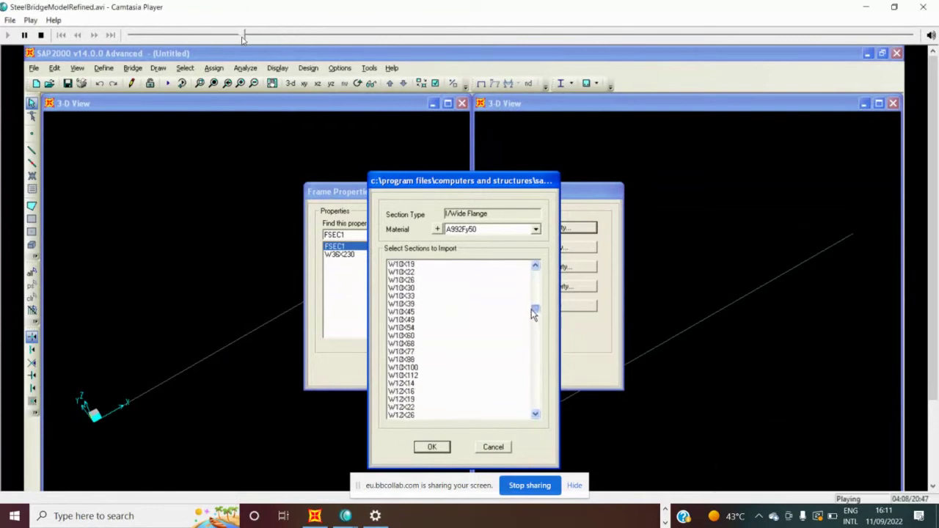
click(220, 34)
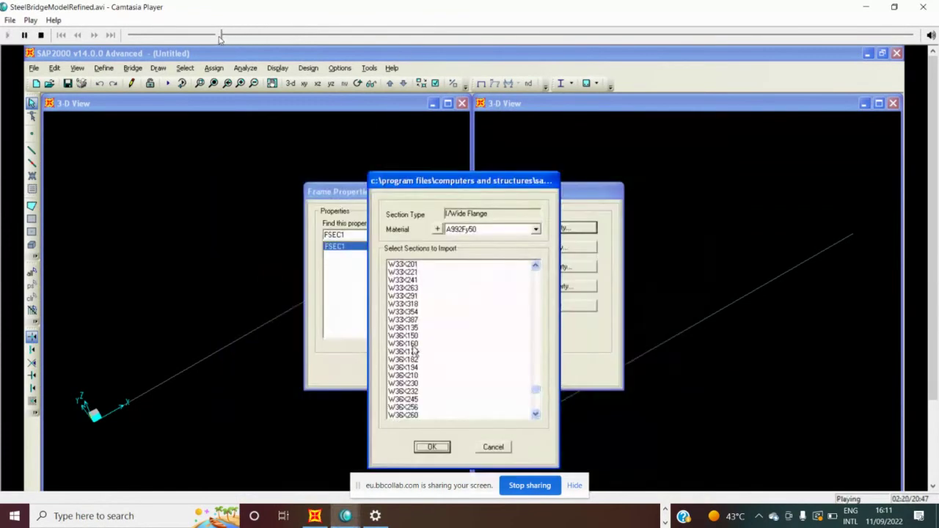
drag(221, 35, 127, 35)
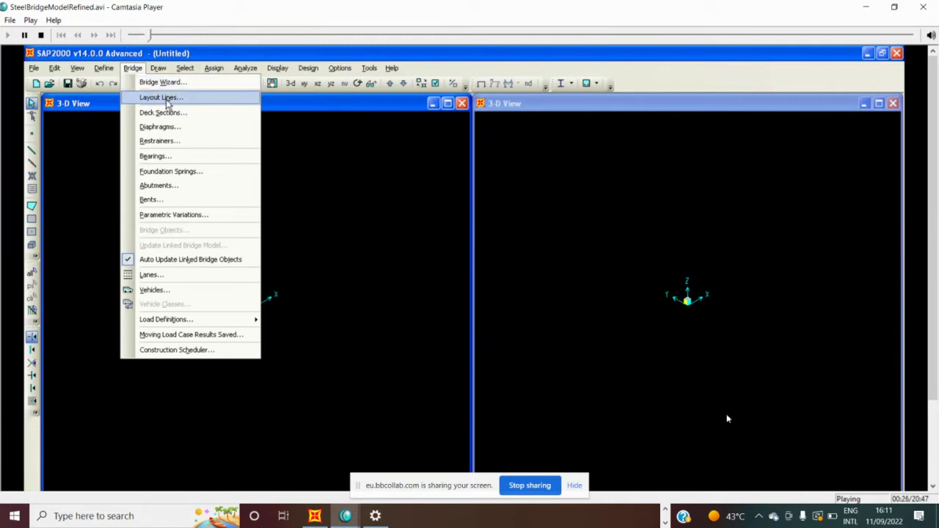
Lower the system volume of the BenQ PJ output to 47.
click(760, 515)
click(797, 466)
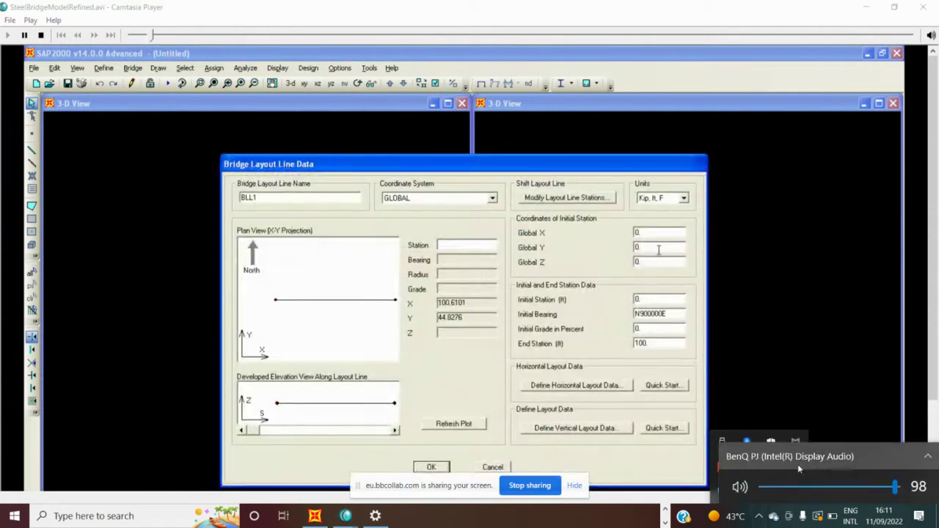
click(824, 486)
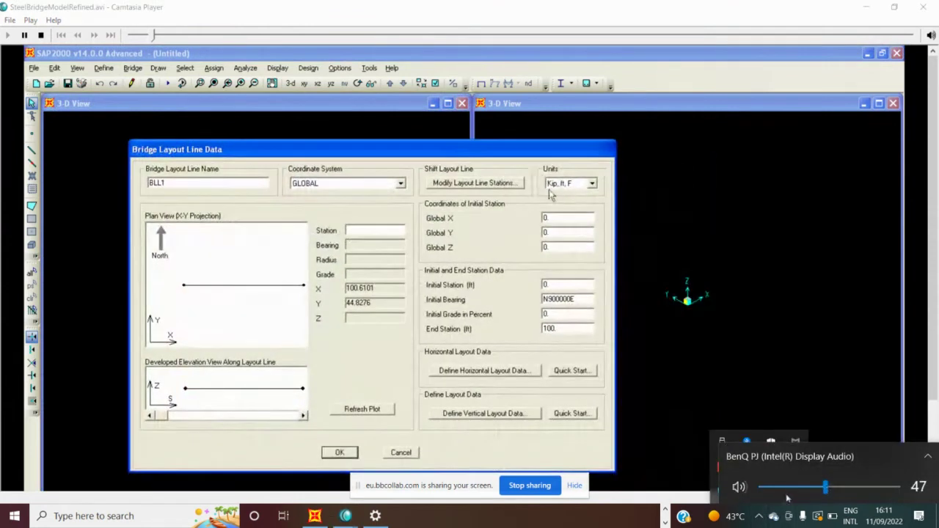
click(738, 387)
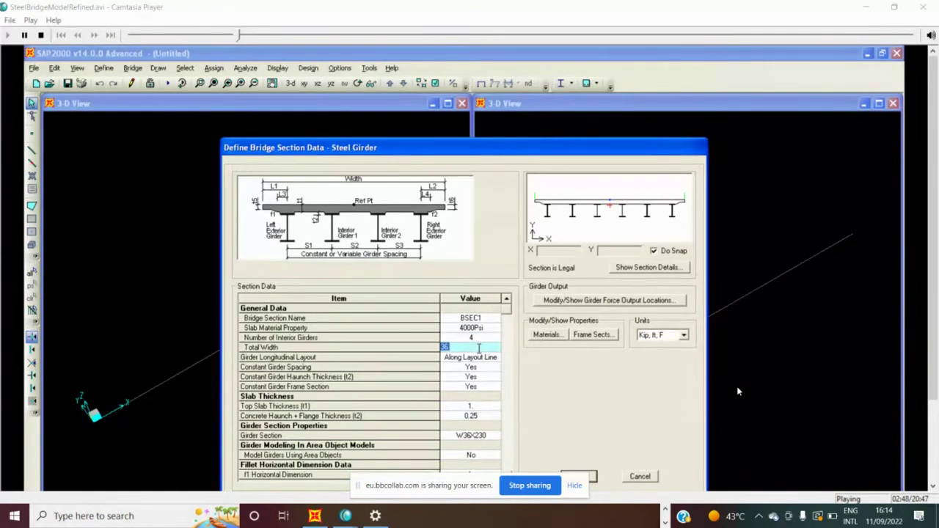
Reduce the BenQ PJ output's system volume further to 29 while the video plays.
click(760, 517)
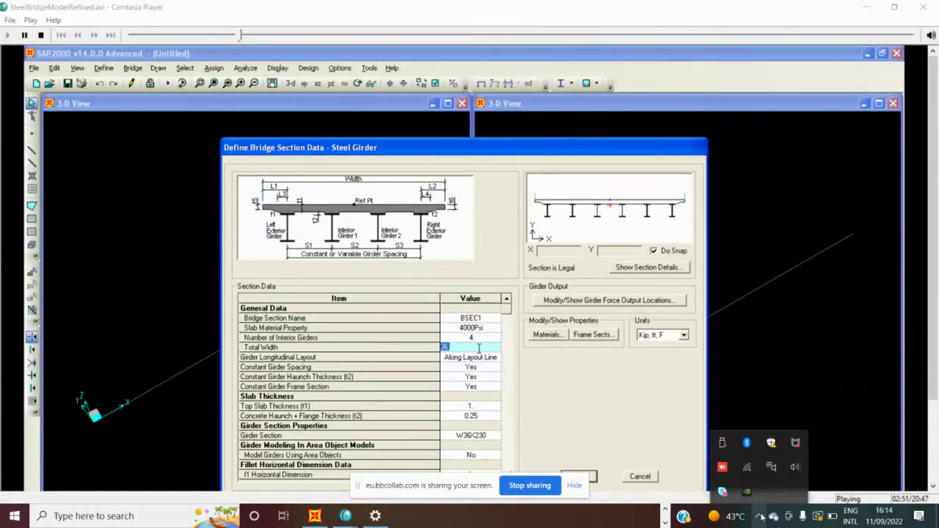
click(792, 469)
drag(826, 487, 808, 488)
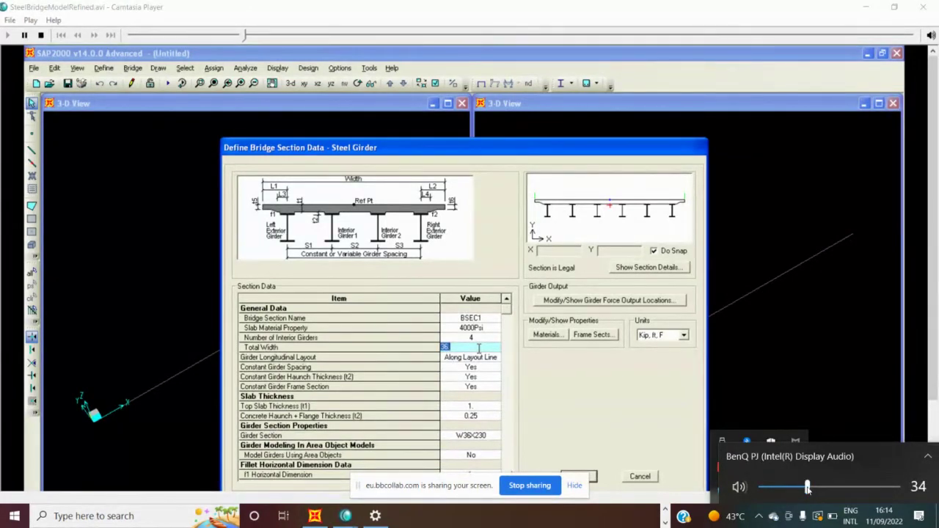
drag(808, 488, 801, 489)
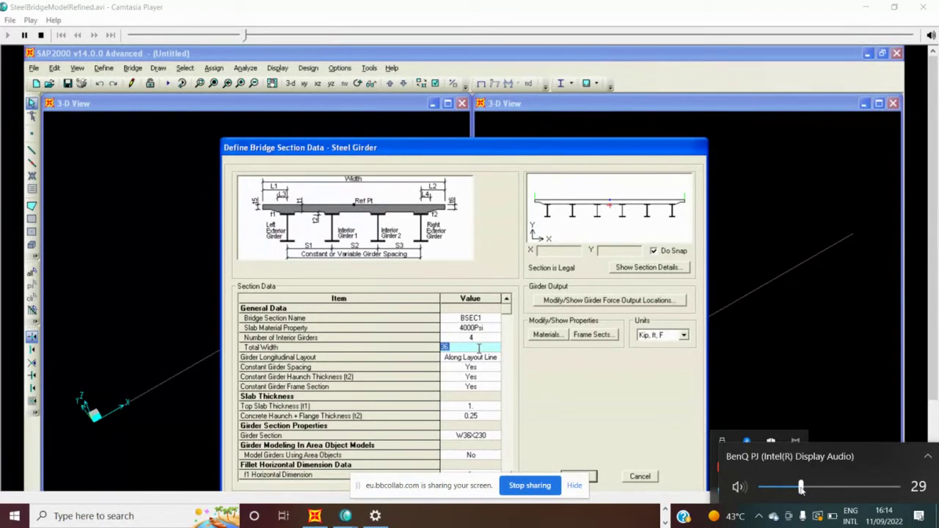
click(793, 379)
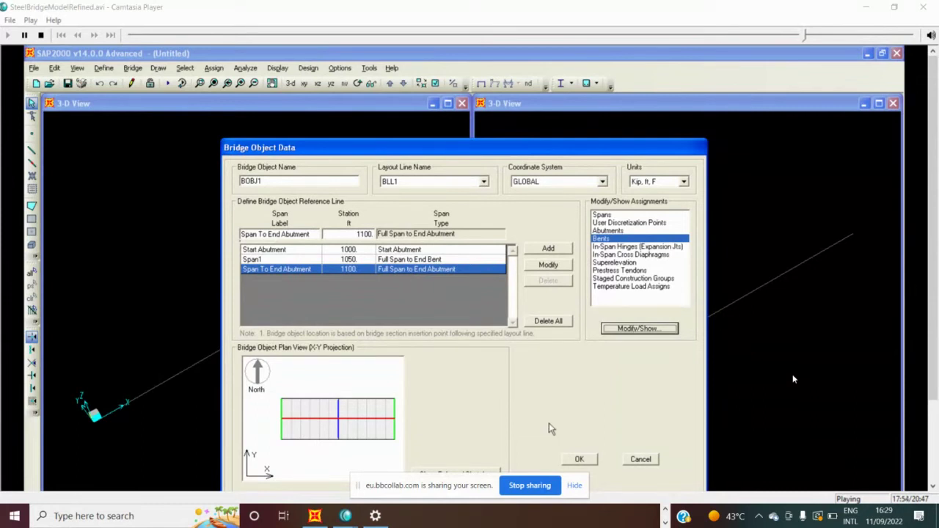
click(583, 460)
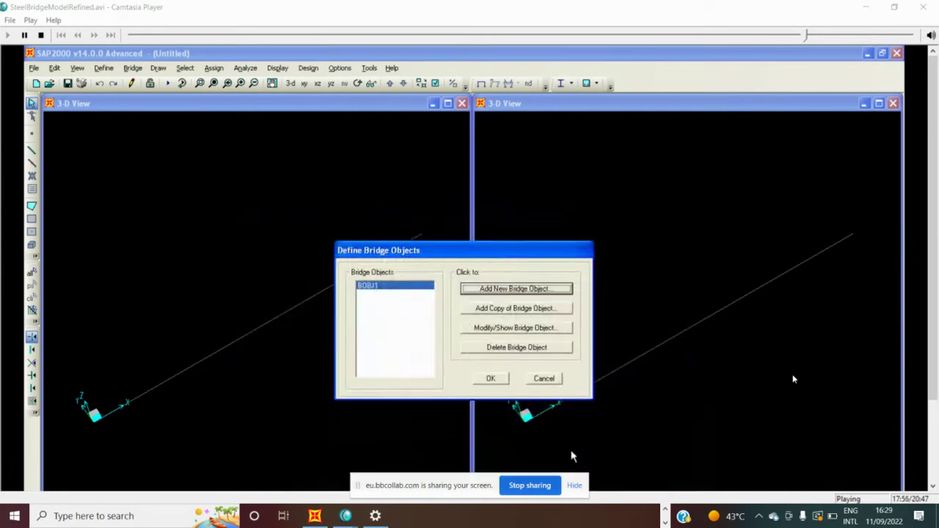
click(496, 380)
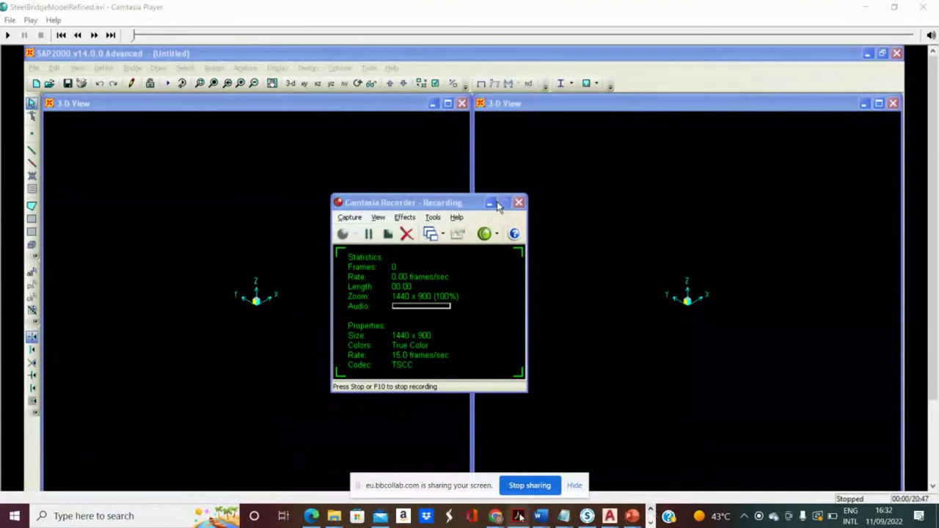
Switch to File Explorer's camplay window and open the CE 415 Course Project Final Bridge Engineering document from the CE415_422_Course_Project folder.
mouse_move(334, 516)
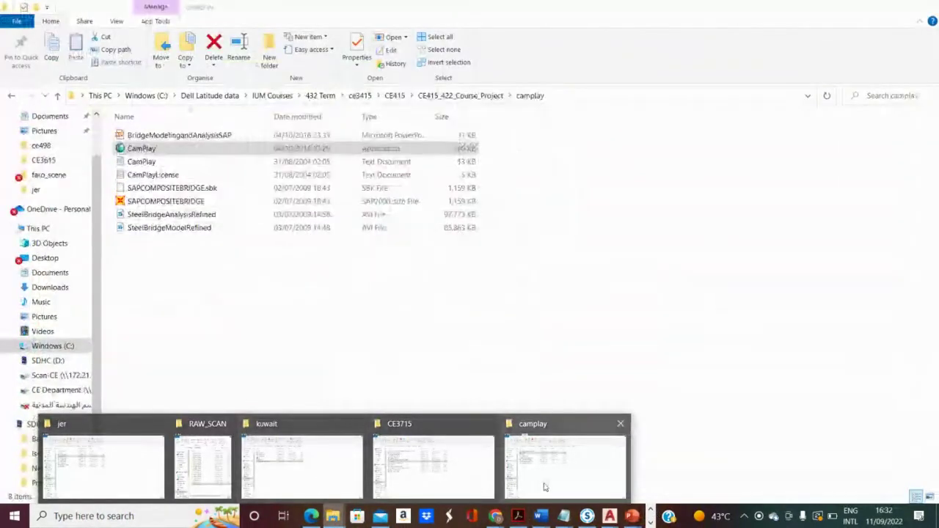
click(545, 486)
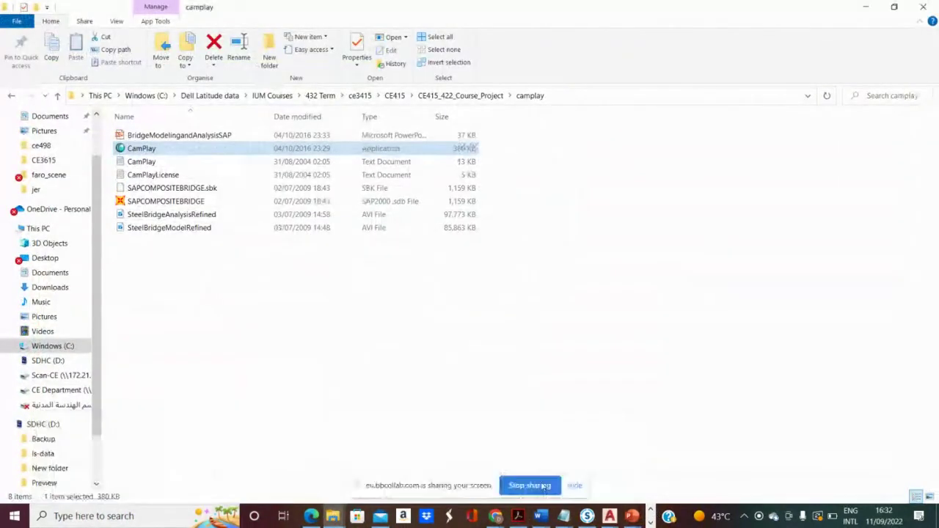
click(466, 96)
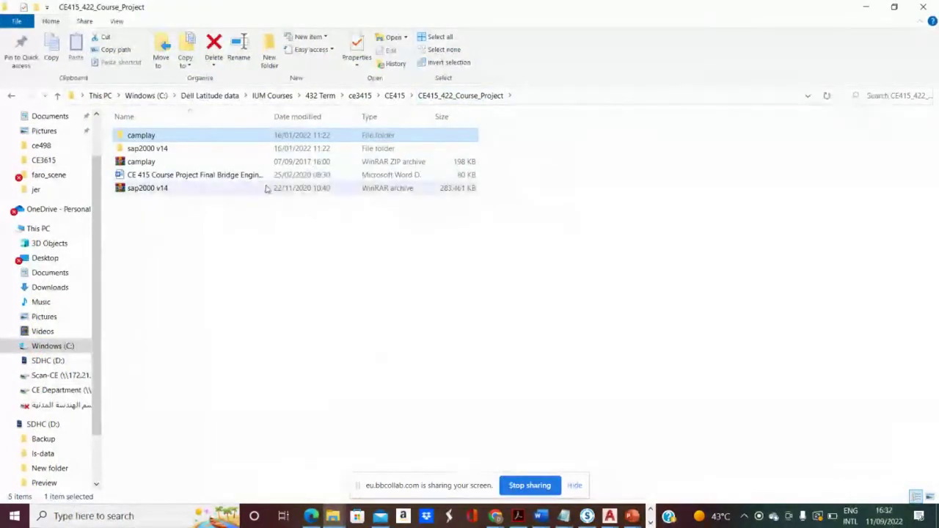
click(251, 176)
double_click(251, 178)
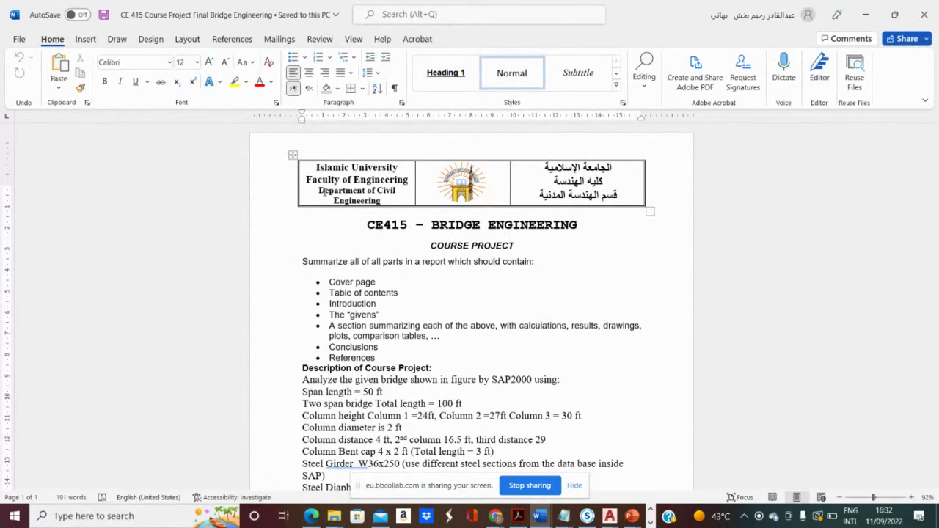
Review the course project brief, covering the report contents, bridge dimensions, steel sections, concrete strength, cross-section figure and reference links.
click(359, 280)
scroll(359, 279, down, 3)
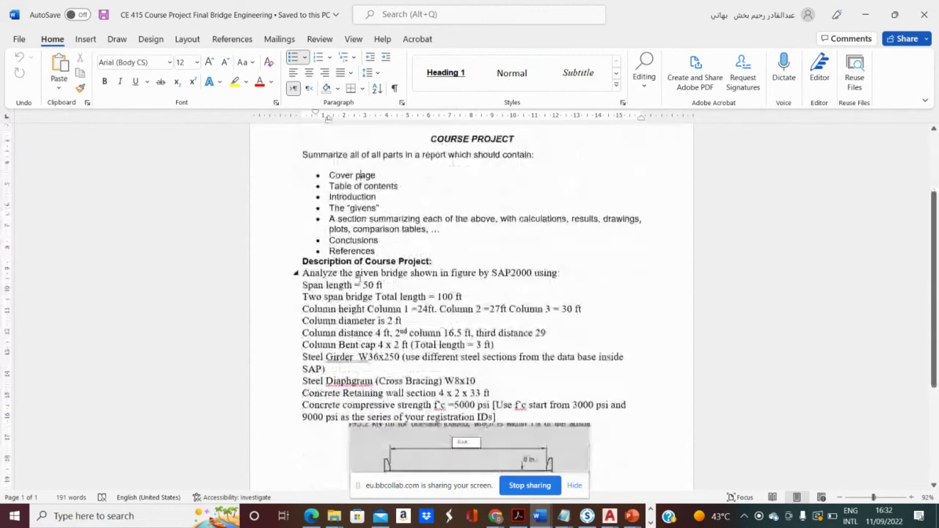
scroll(359, 280, down, 2)
scroll(359, 280, down, 2)
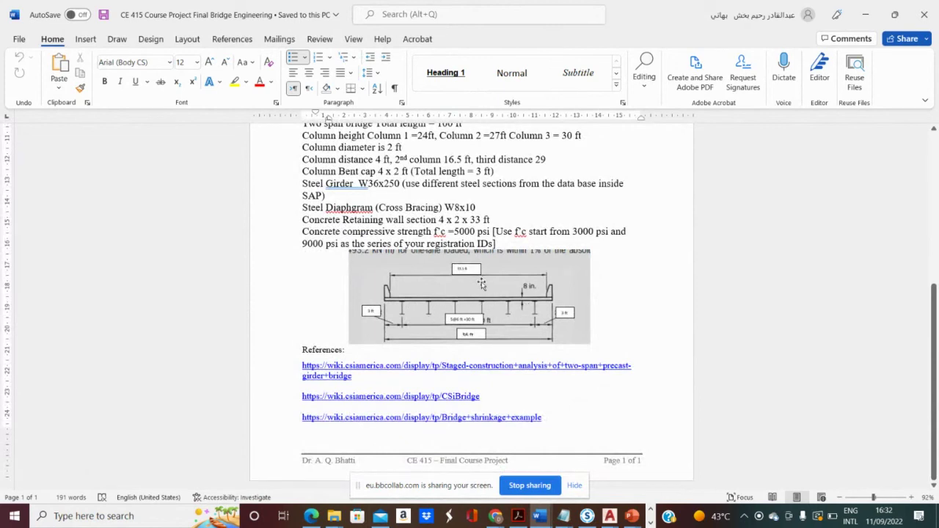
scroll(482, 284, up, 4)
scroll(481, 284, down, 4)
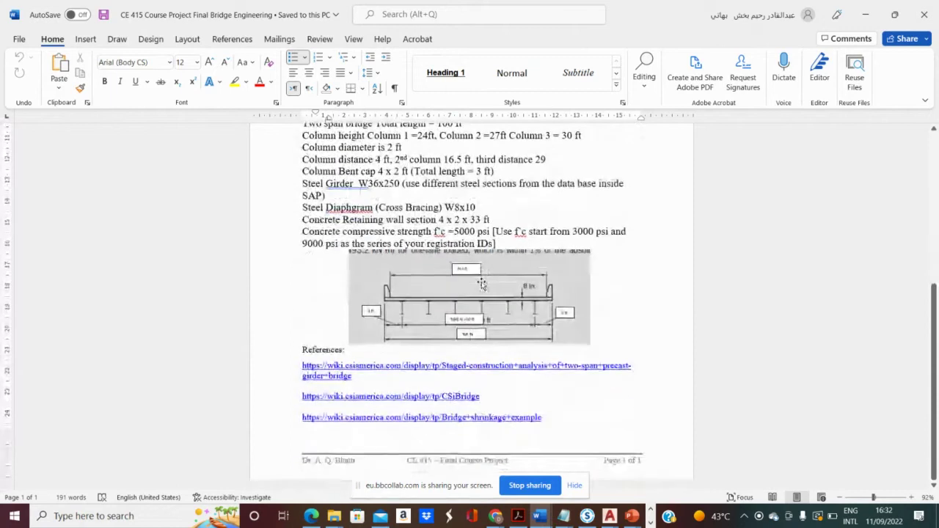
click(510, 229)
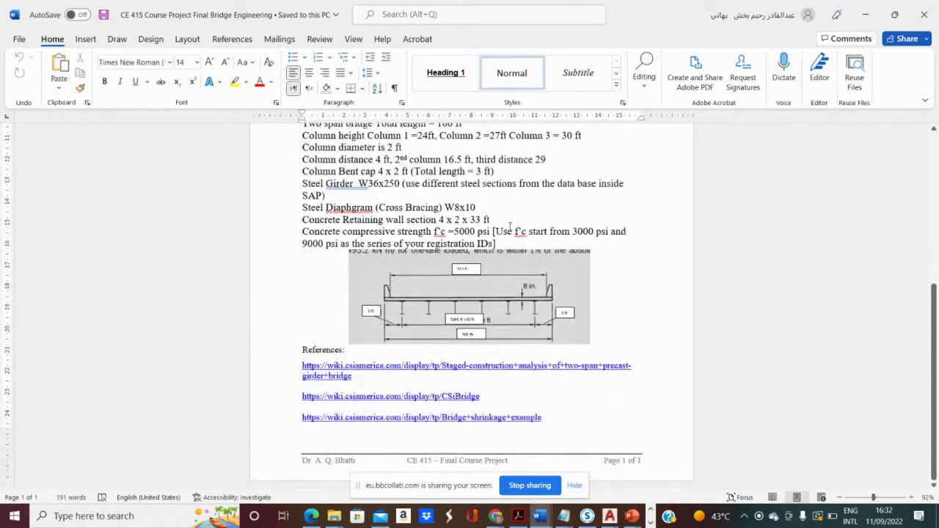
scroll(510, 227, up, 1)
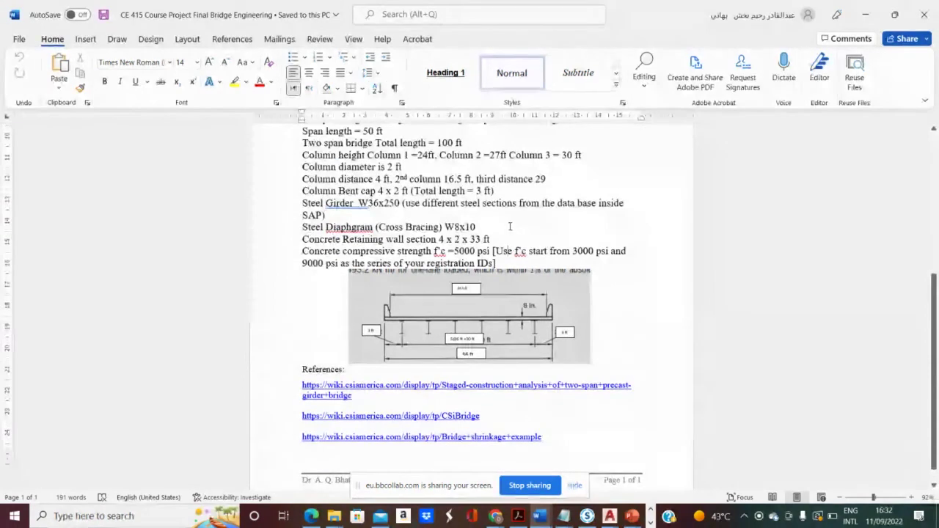
scroll(510, 228, up, 3)
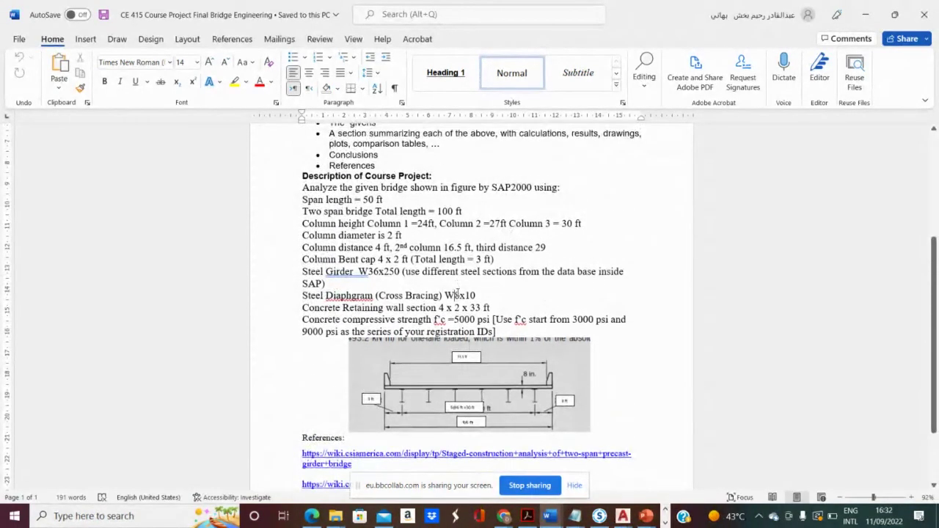
scroll(456, 294, up, 5)
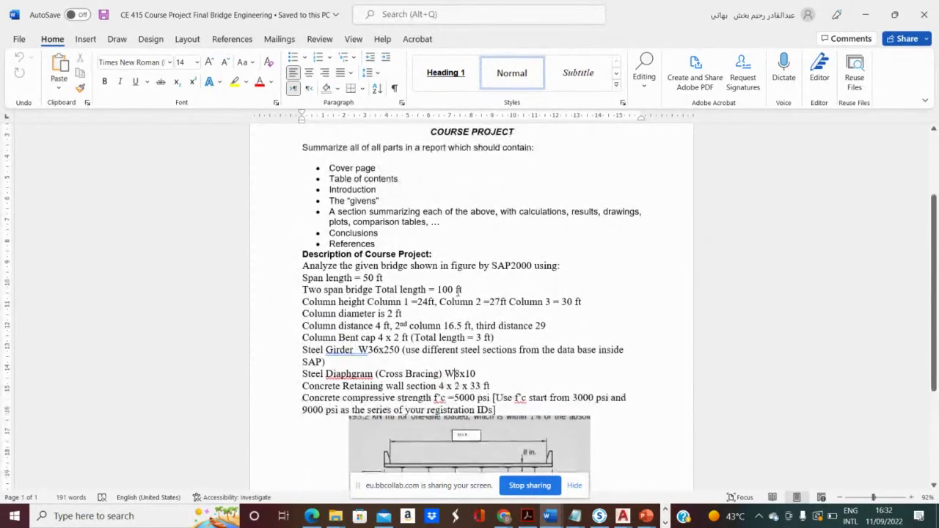
Change the course code in the project brief's heading to CE4715.
scroll(440, 268, up, 3)
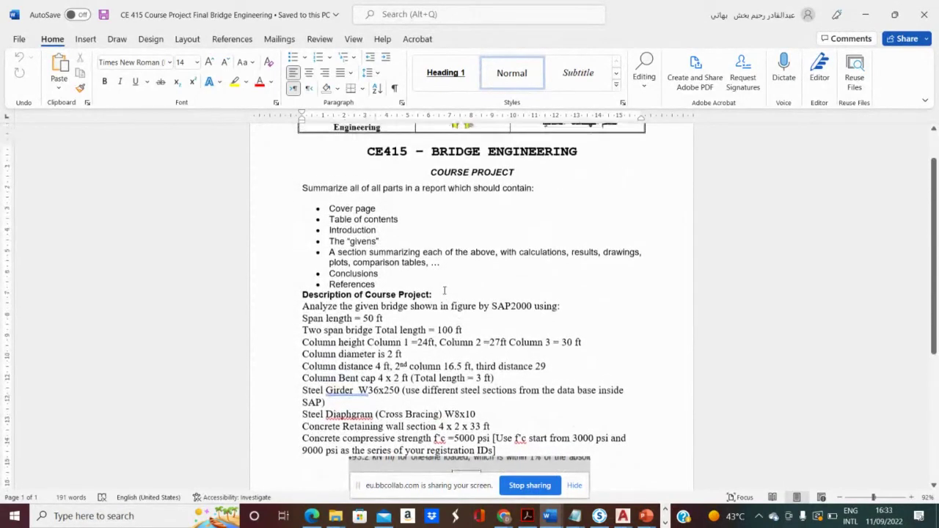
click(392, 204)
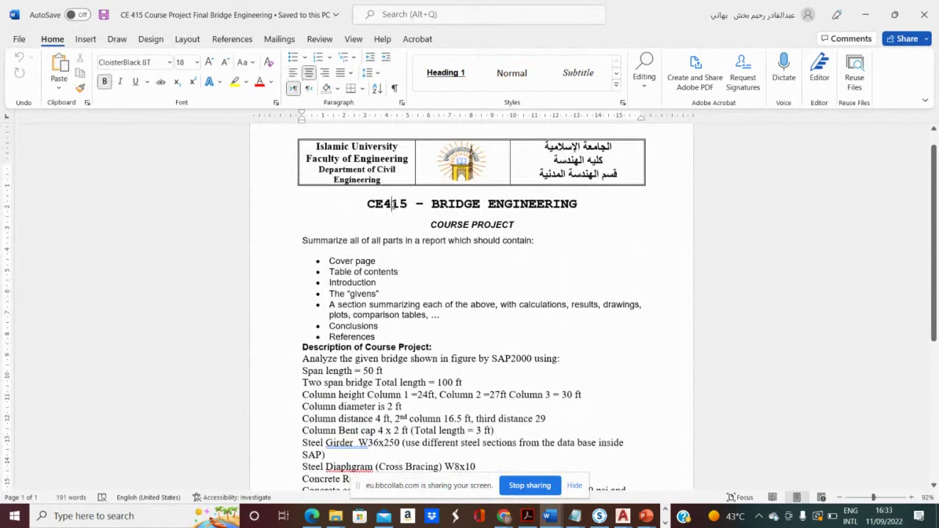
text(7)
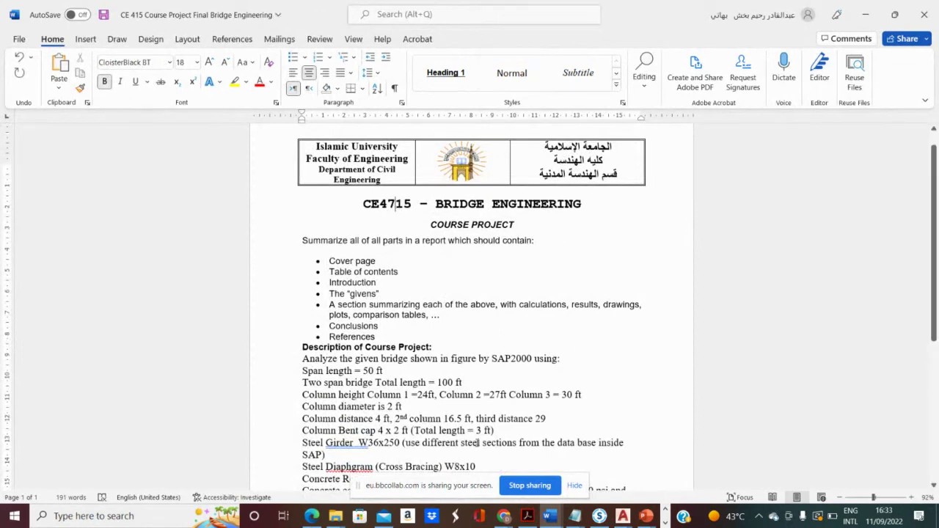
Replace the university logo in the brief's header table with the one from the HW#1parta_force_method_analysis document.
click(556, 520)
click(286, 464)
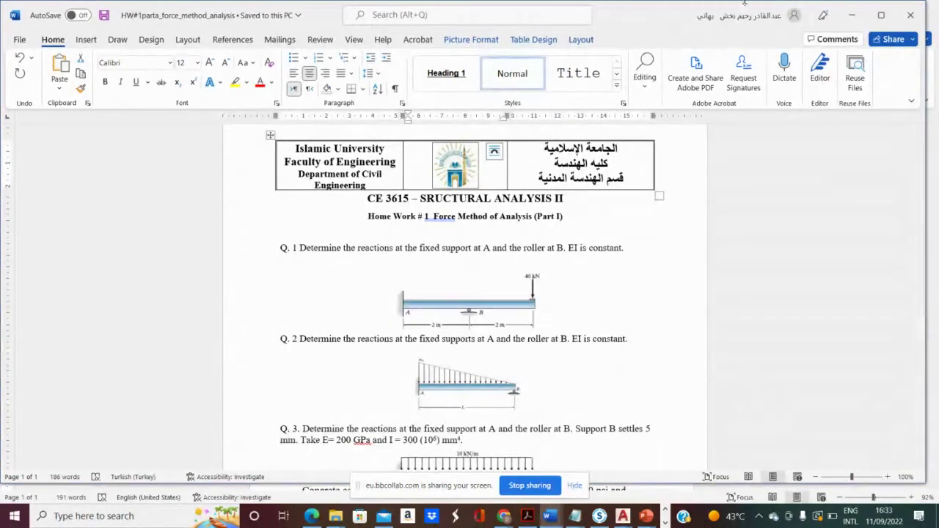
click(450, 169)
key(Delete)
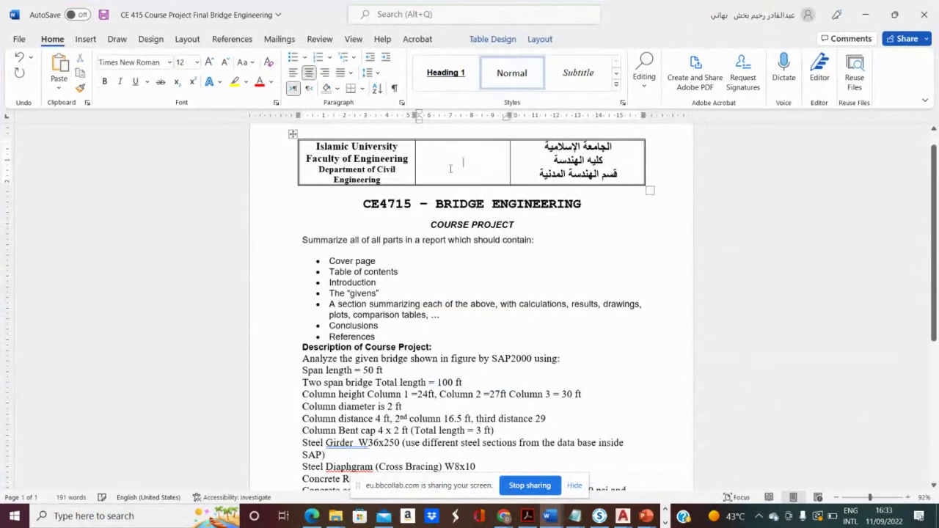
key(ctrl+v)
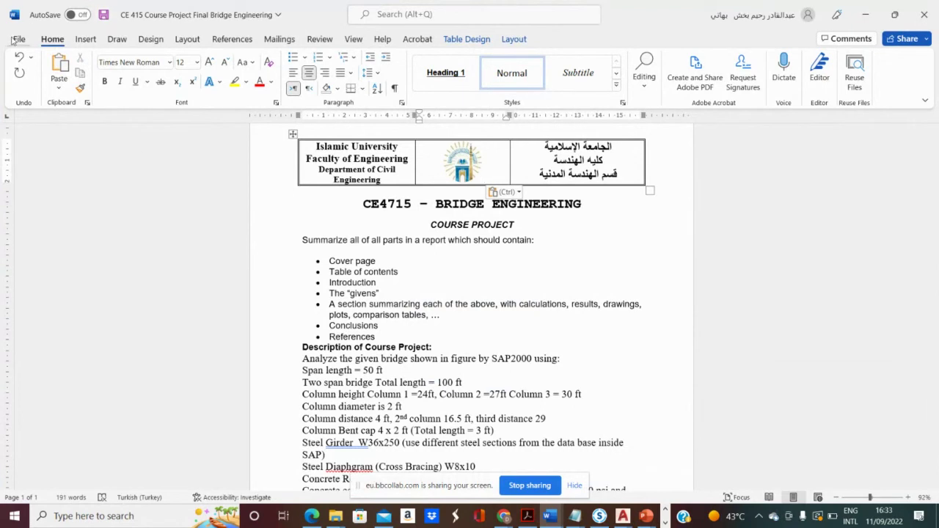
Save a copy of the brief as CE 415 Course Project Final Bridge Engineering in the 441 Term folder's CE3715 subfolder.
click(19, 40)
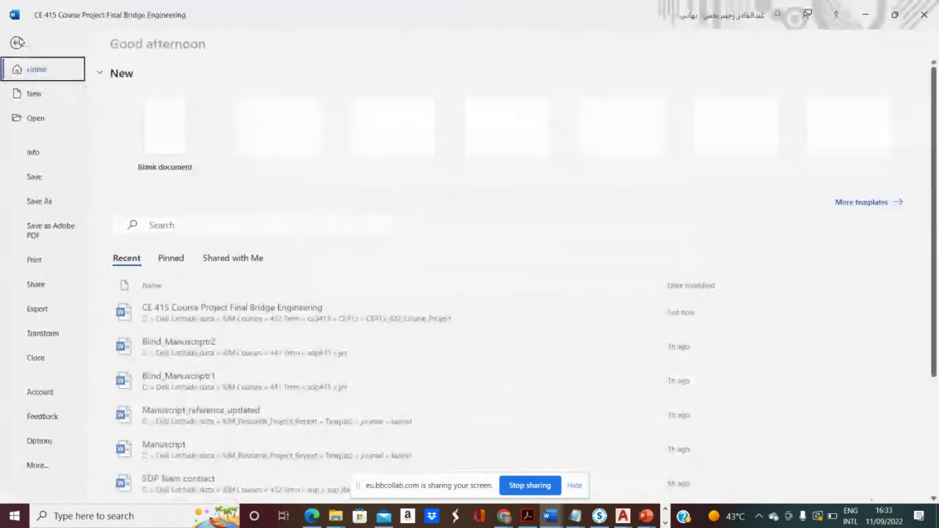
click(47, 206)
click(149, 349)
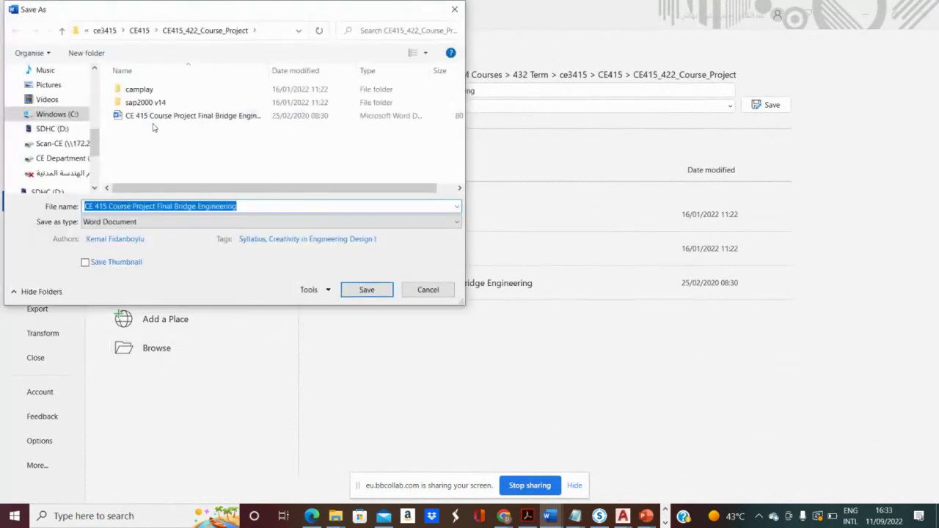
drag(98, 138, 93, 94)
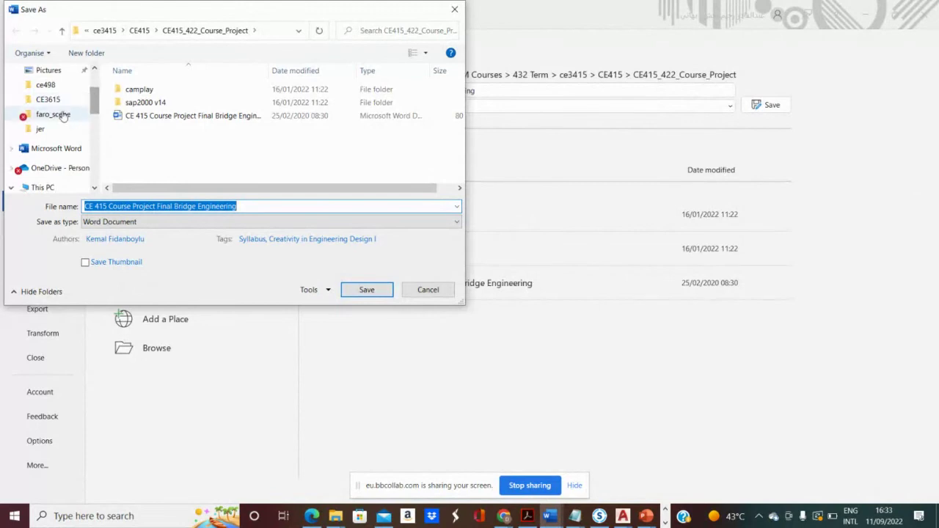
click(52, 90)
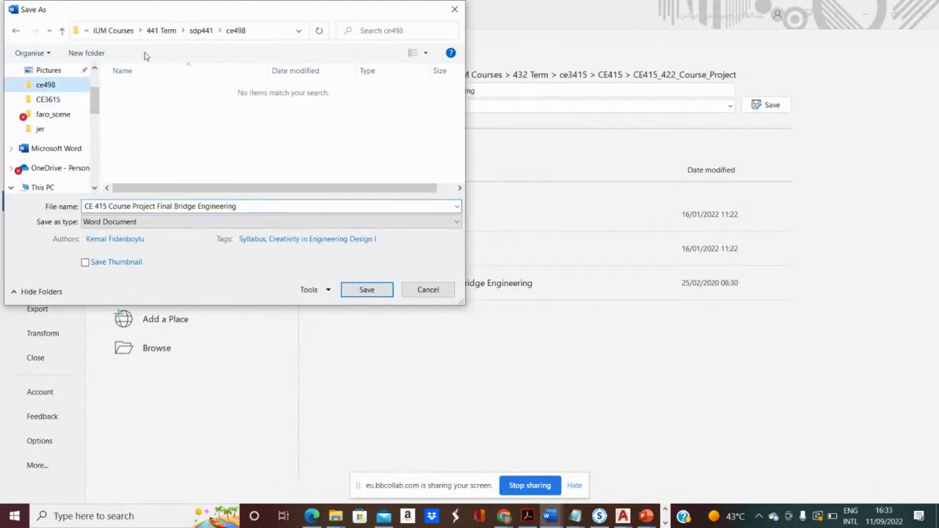
click(197, 30)
click(171, 33)
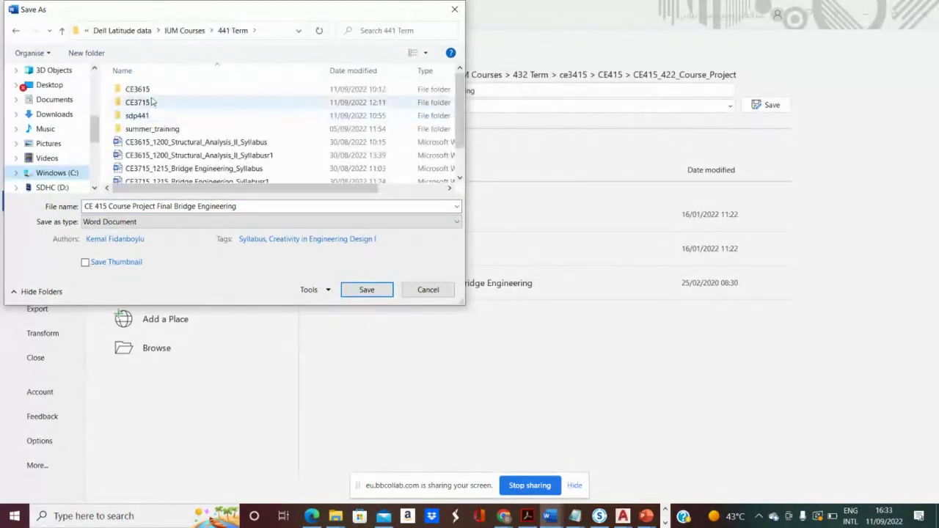
click(155, 108)
double_click(154, 108)
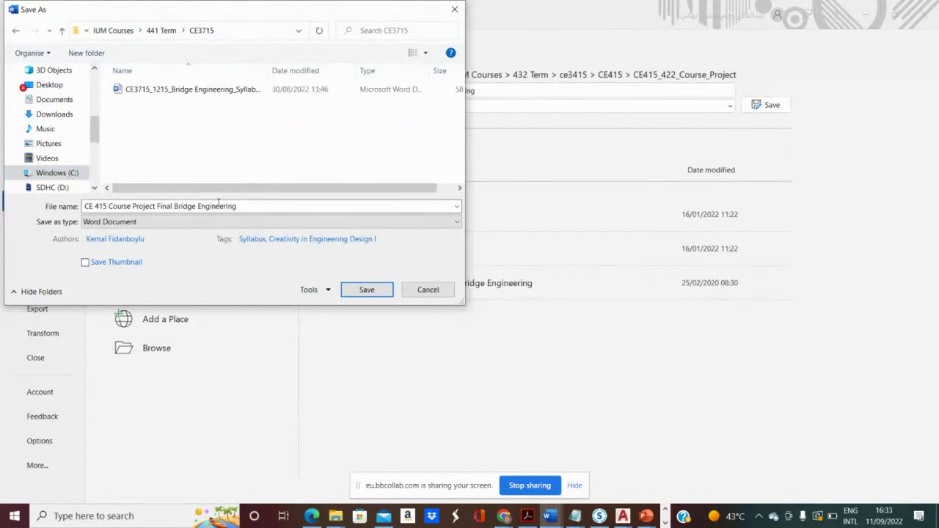
click(364, 291)
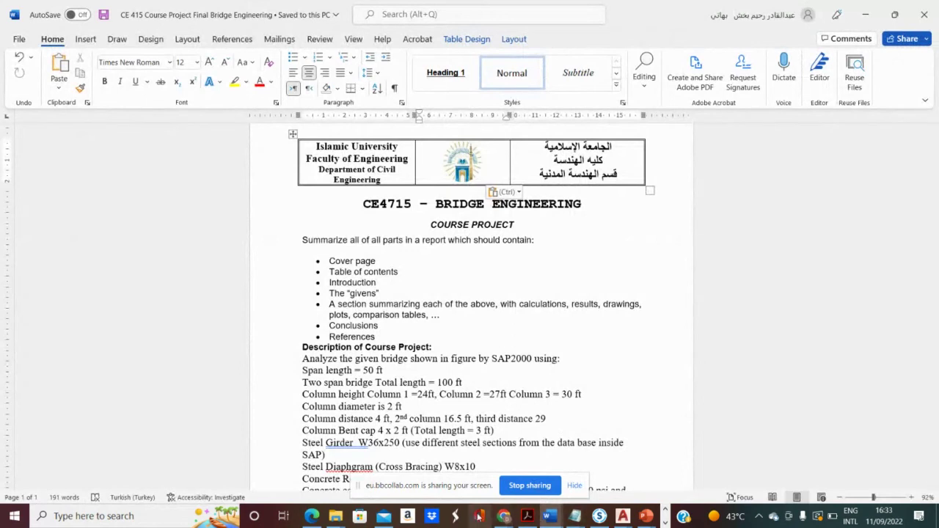
Switch to the Camtasia Player window with SteelBridgeModelRefined.avi and play SteelBridgeAnalysisRefined.avi from the camplay folder instead.
mouse_move(505, 519)
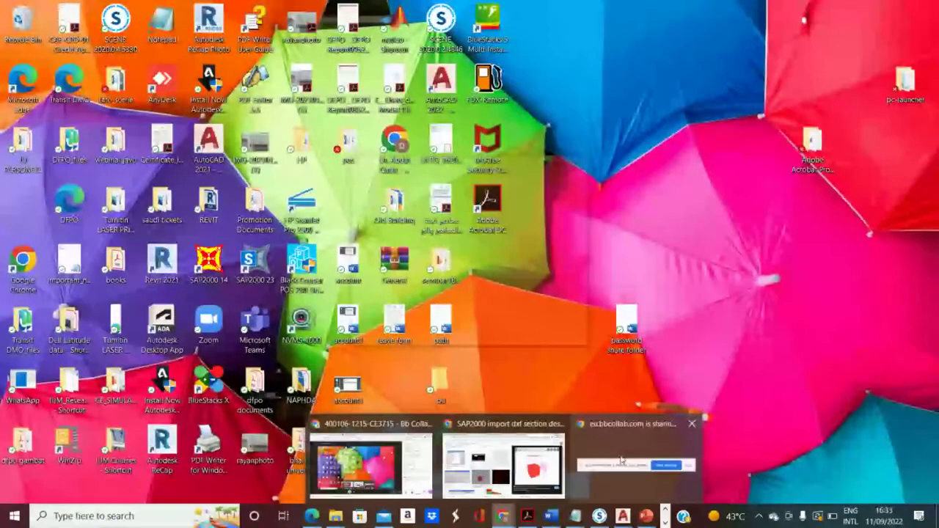
click(621, 460)
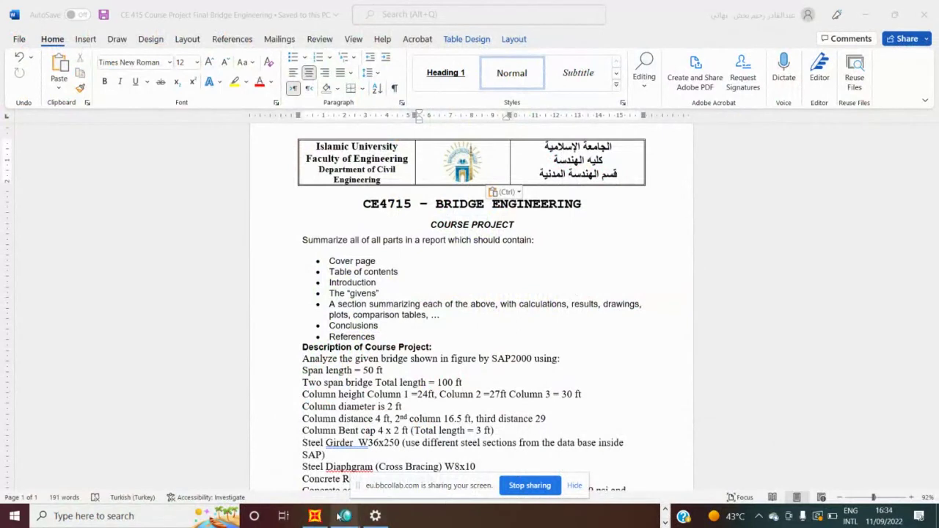
mouse_move(346, 516)
mouse_move(375, 476)
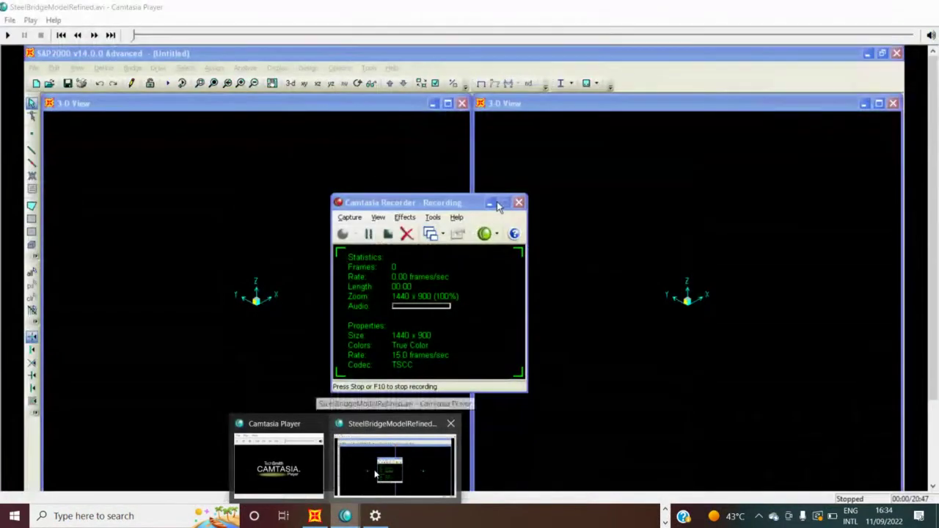
mouse_move(298, 470)
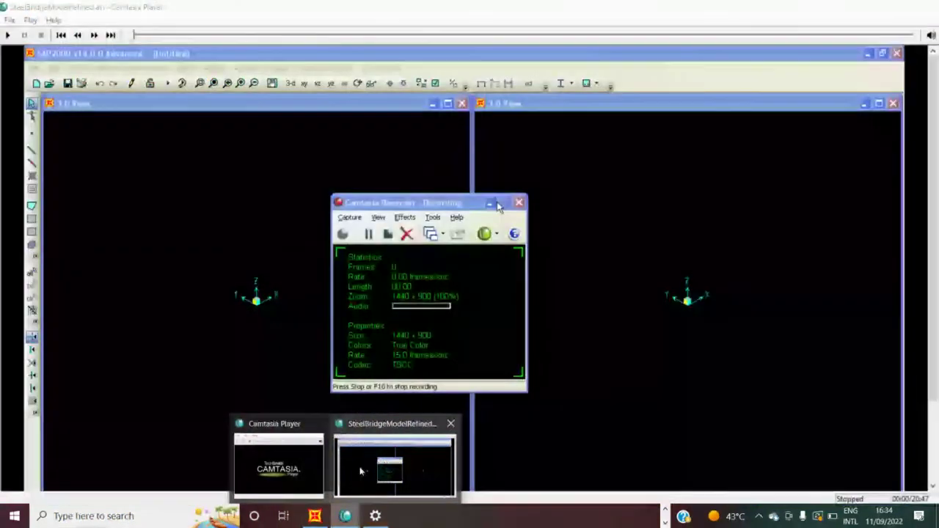
click(360, 467)
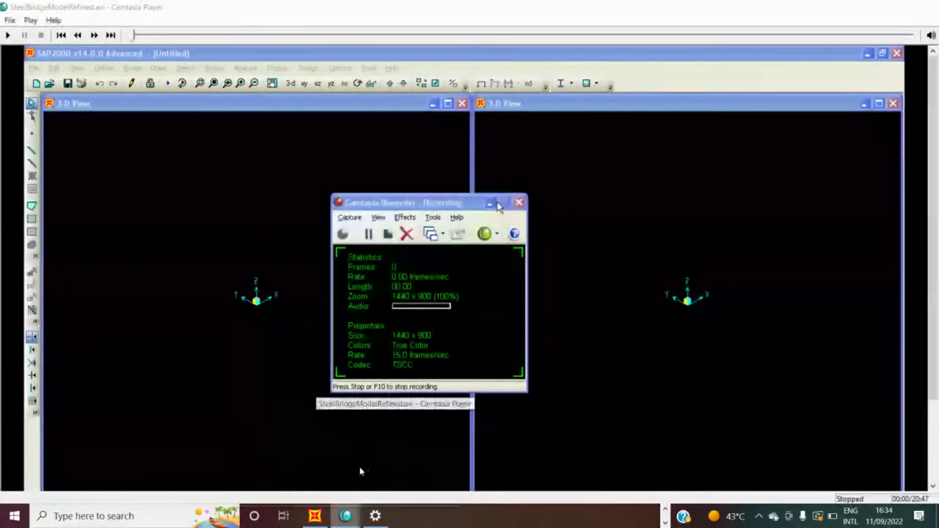
click(10, 20)
click(20, 37)
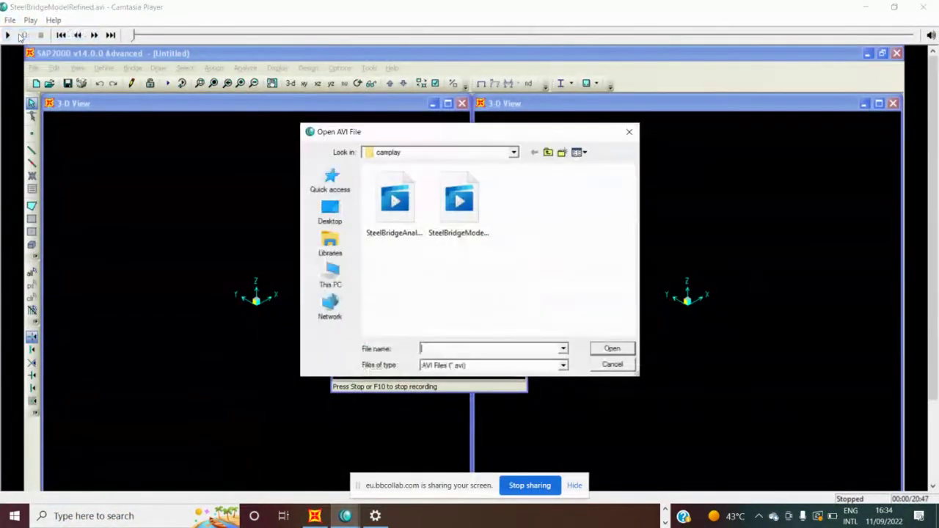
double_click(397, 197)
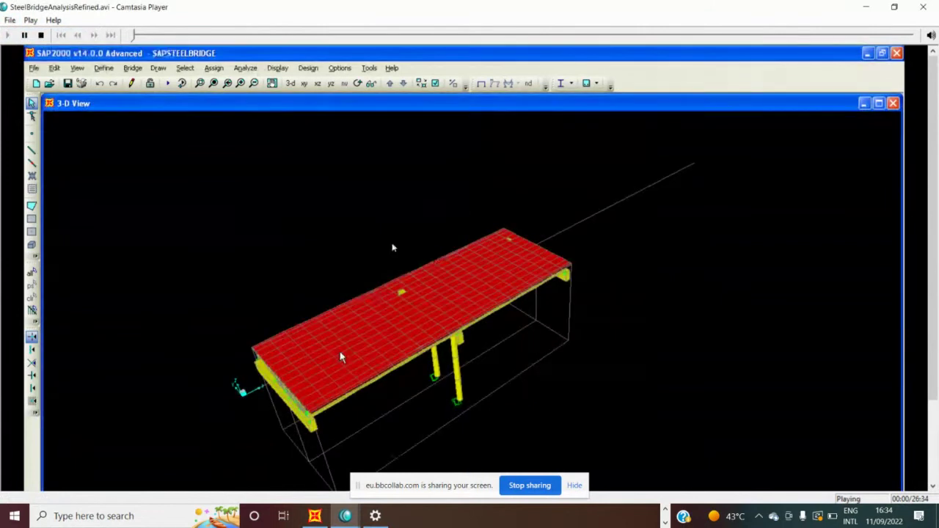
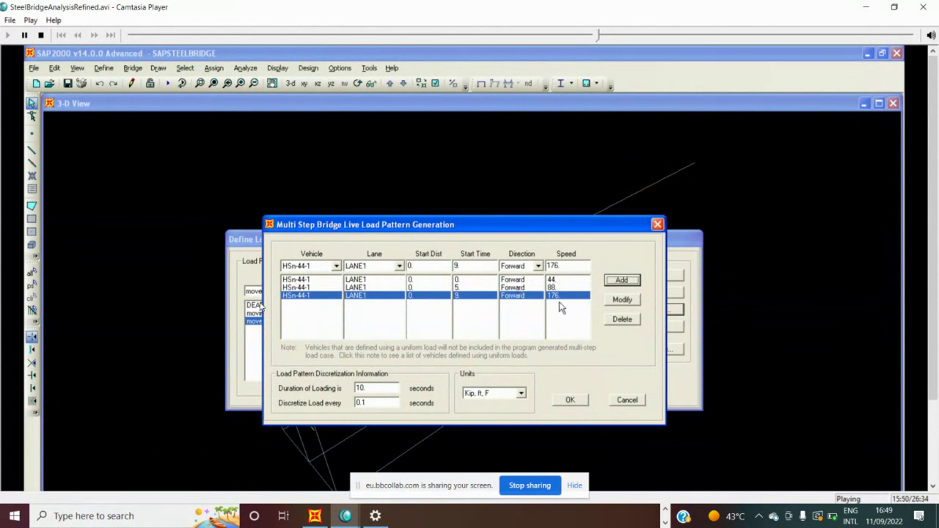
click(568, 400)
click(634, 374)
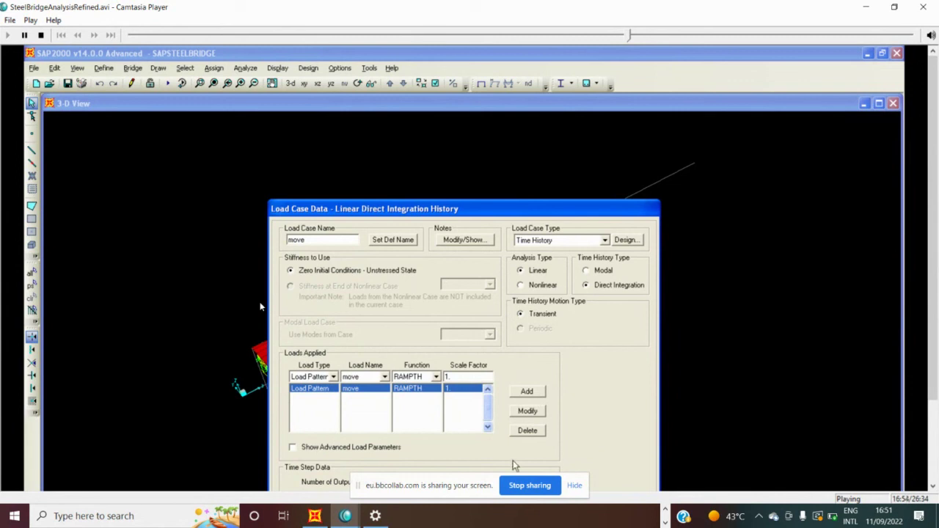
Pause the SteelBridgeAnalysisRefined.avi video and stop sharing the screen with the class.
click(25, 35)
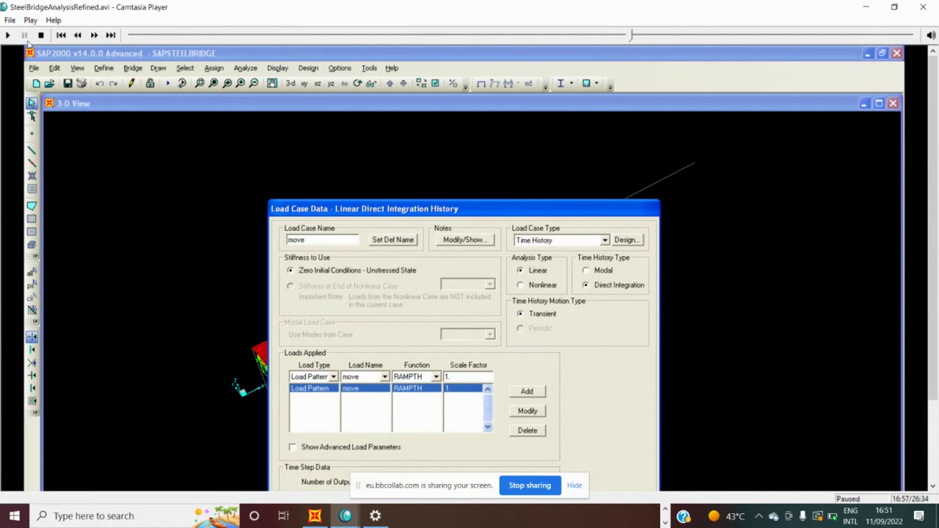
click(529, 485)
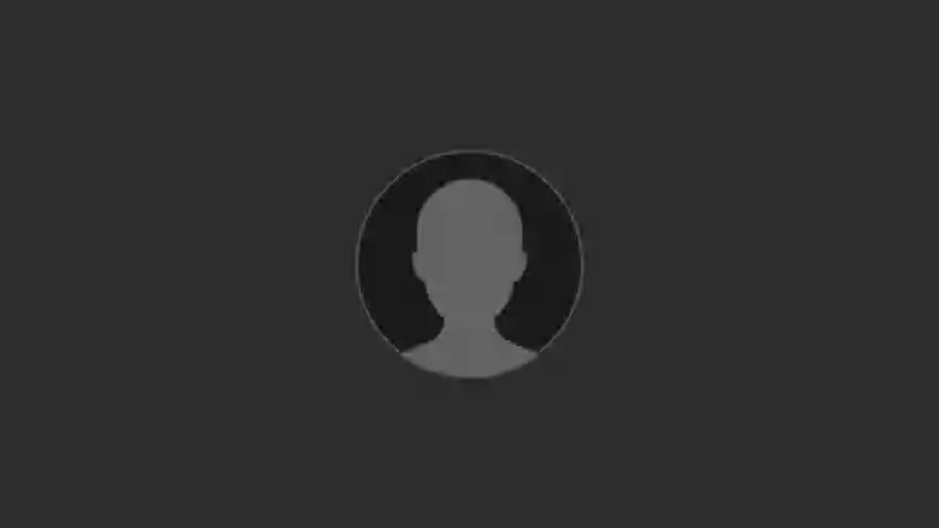